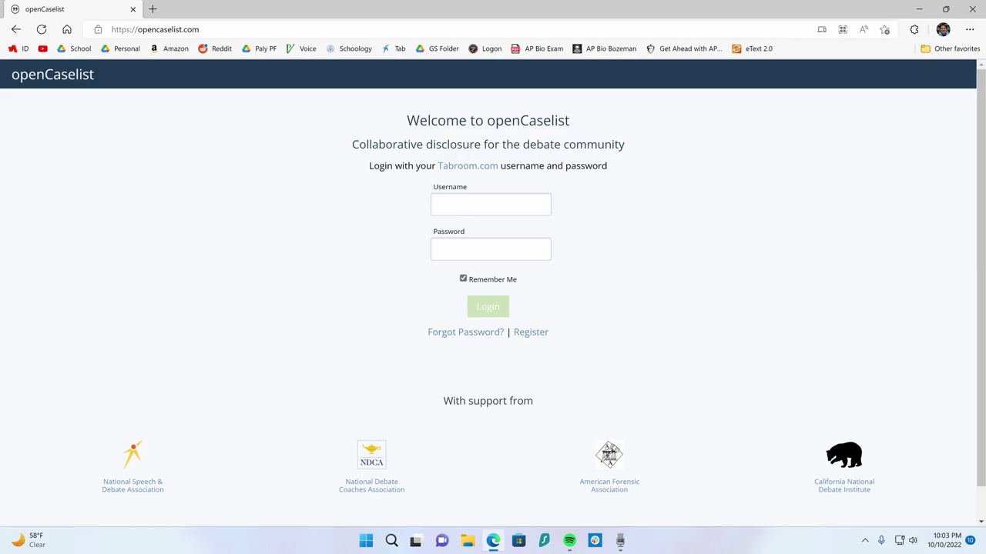
Step: Log in to openCaselist with the saved username from autofill and its password
{"action": "left_click", "coordinate": [491, 204]}
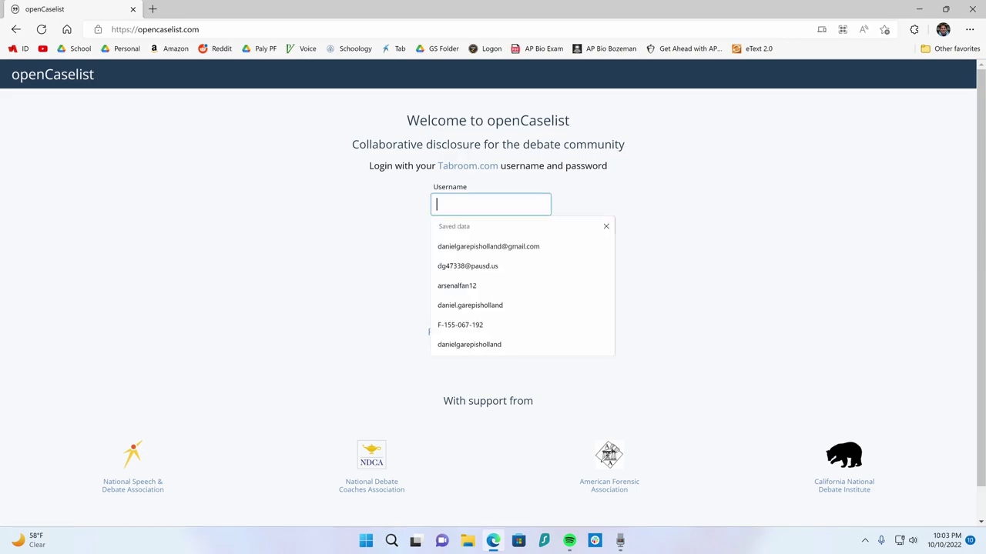
{"action": "left_click", "coordinate": [482, 253]}
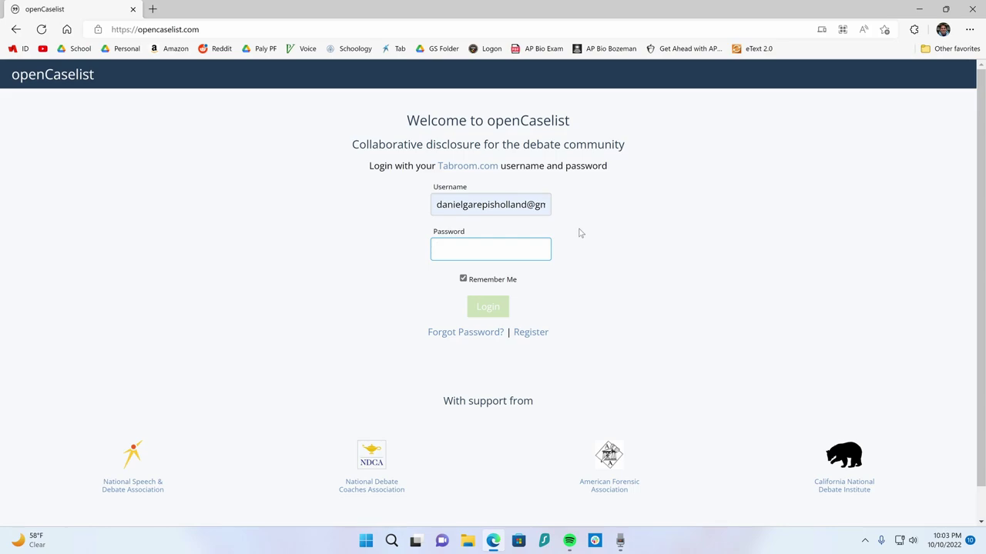
{"action": "type", "text": "•••••••"}
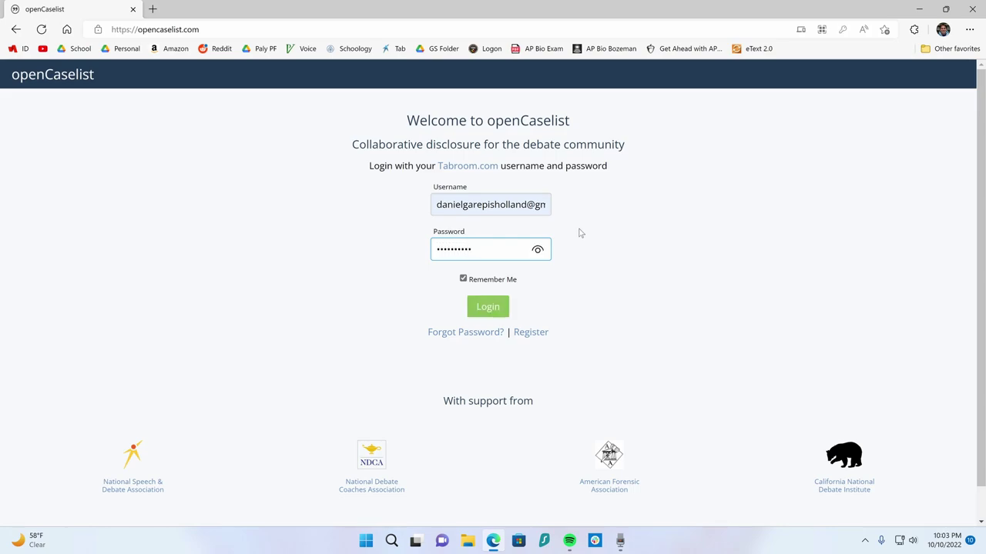
{"action": "key", "text": "Return"}
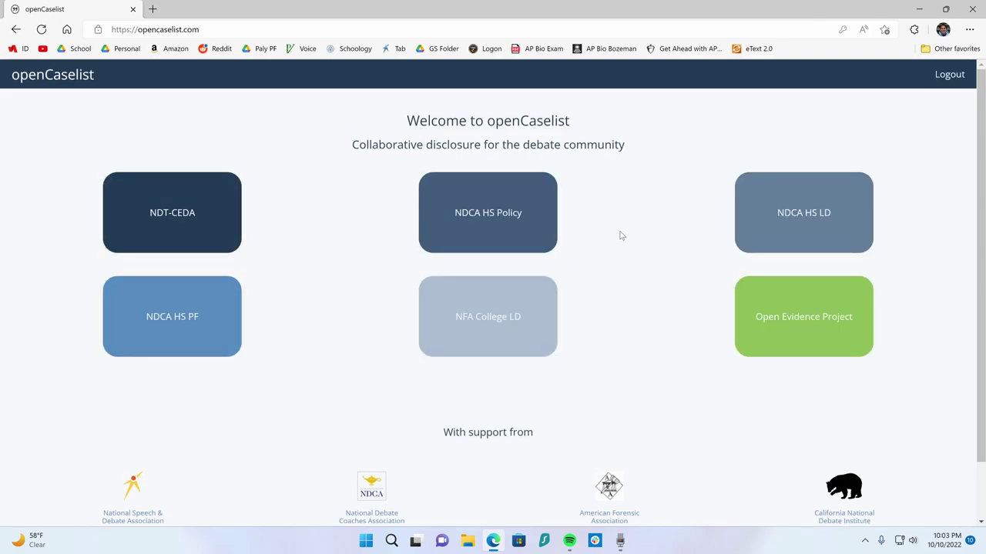
Step: Open the NDCA HS PF caselist and scan its page
{"action": "left_click", "coordinate": [169, 319]}
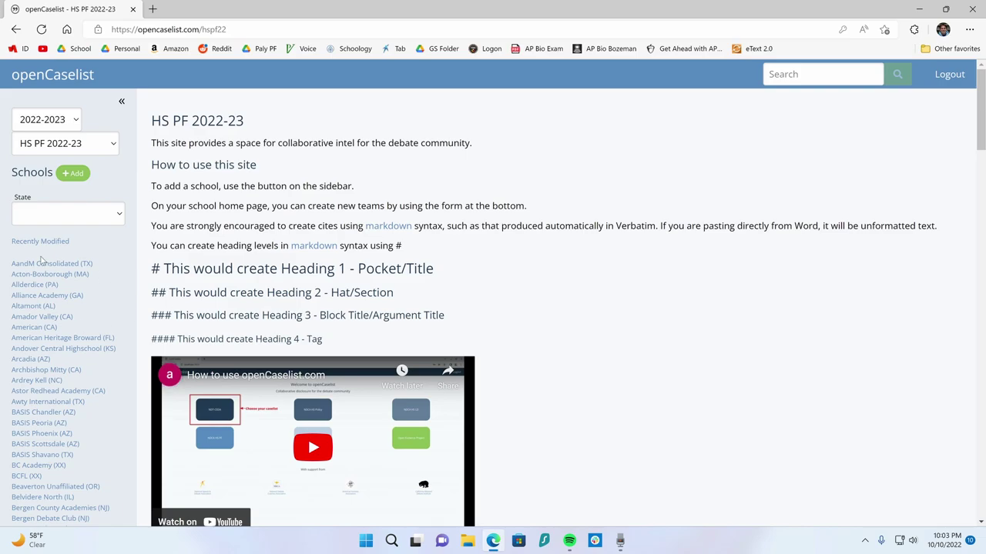
{"action": "scroll", "coordinate": [38, 323], "scroll_direction": "down", "scroll_amount": 2}
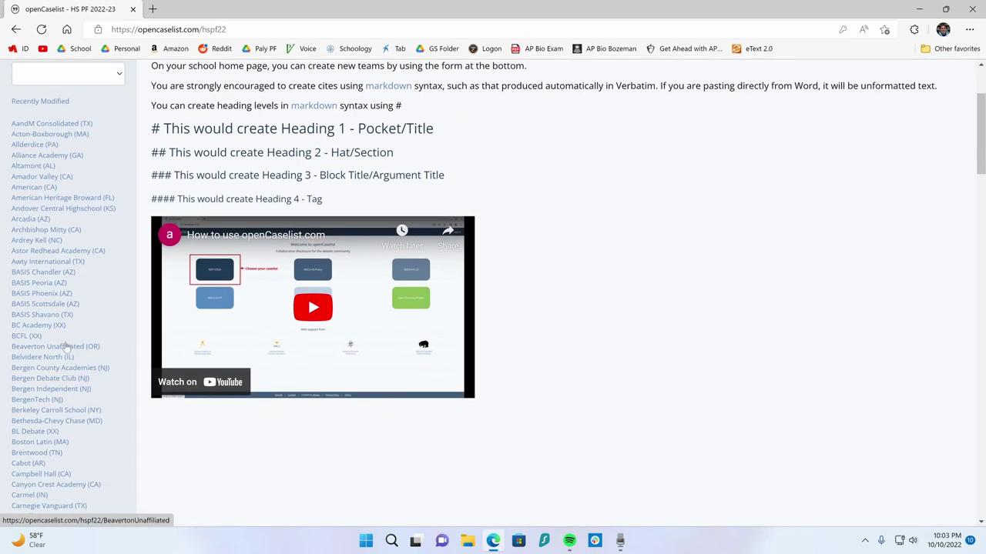
{"action": "scroll", "coordinate": [47, 331], "scroll_direction": "down", "scroll_amount": 2}
{"action": "scroll", "coordinate": [85, 320], "scroll_direction": "up", "scroll_amount": 4}
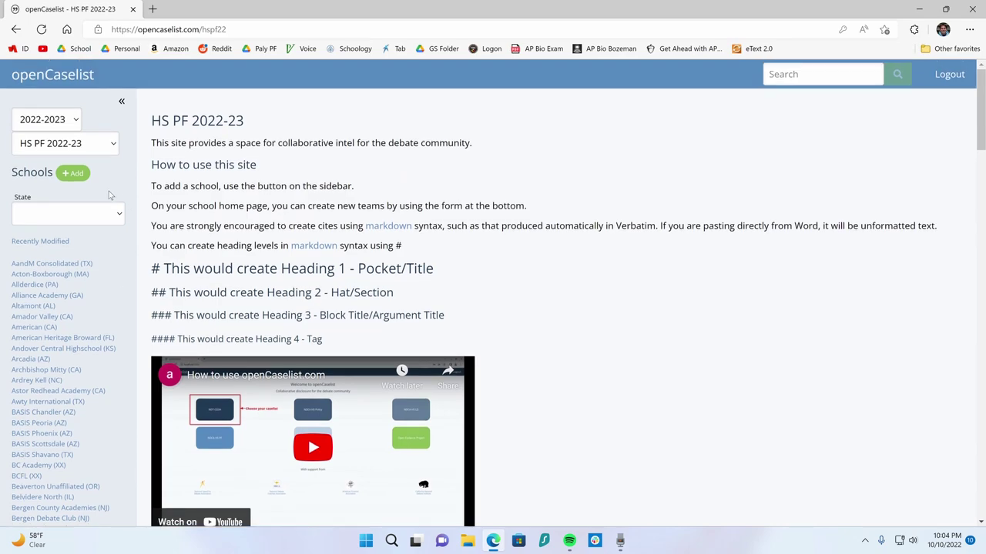
Step: Open the Add a school form, leaving School Name unselected
{"action": "left_click", "coordinate": [68, 174]}
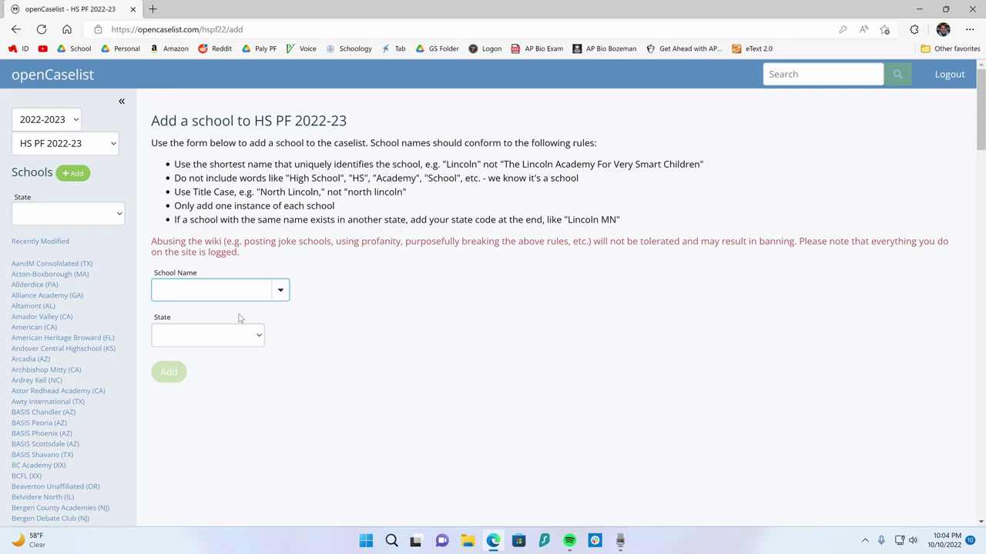
{"action": "left_click", "coordinate": [279, 290]}
{"action": "left_click", "coordinate": [252, 273]}
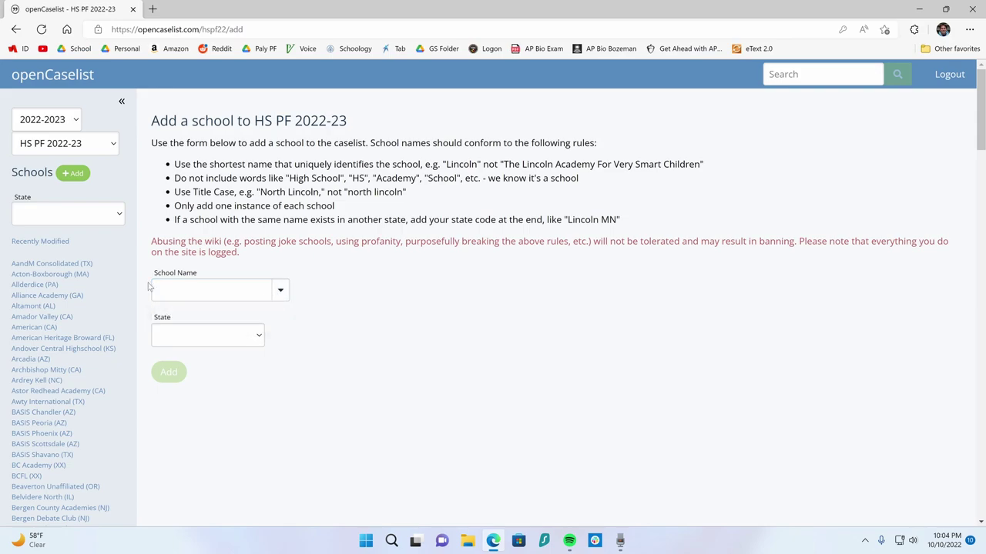
Step: Search the page for 'palo' and try the Debater #1 First and Last name dropdowns without choosing
{"action": "key", "text": "ctrl+f"}
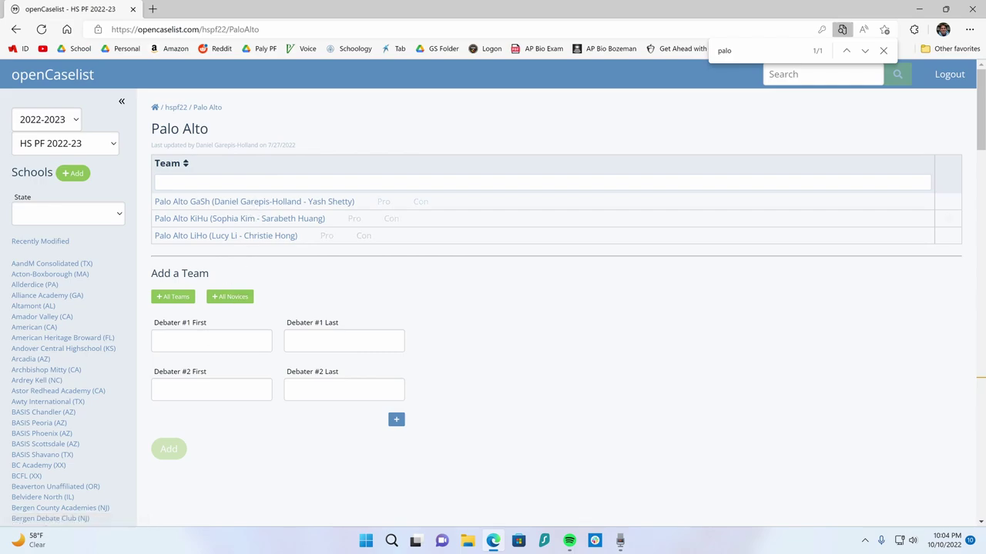
{"action": "left_click", "coordinate": [281, 341]}
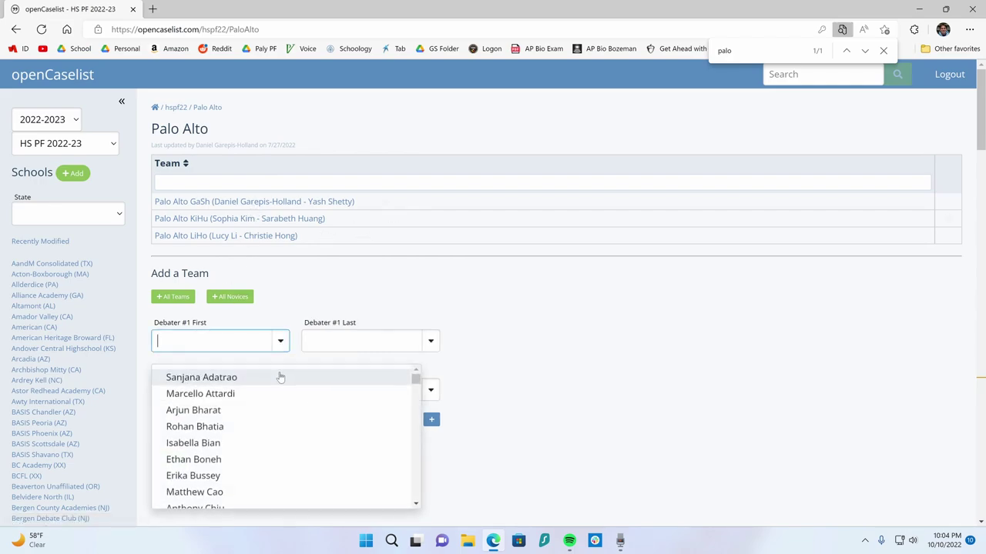
{"action": "scroll", "coordinate": [271, 411], "scroll_direction": "down", "scroll_amount": 1}
{"action": "scroll", "coordinate": [272, 410], "scroll_direction": "up", "scroll_amount": 2}
{"action": "left_click", "coordinate": [495, 393]}
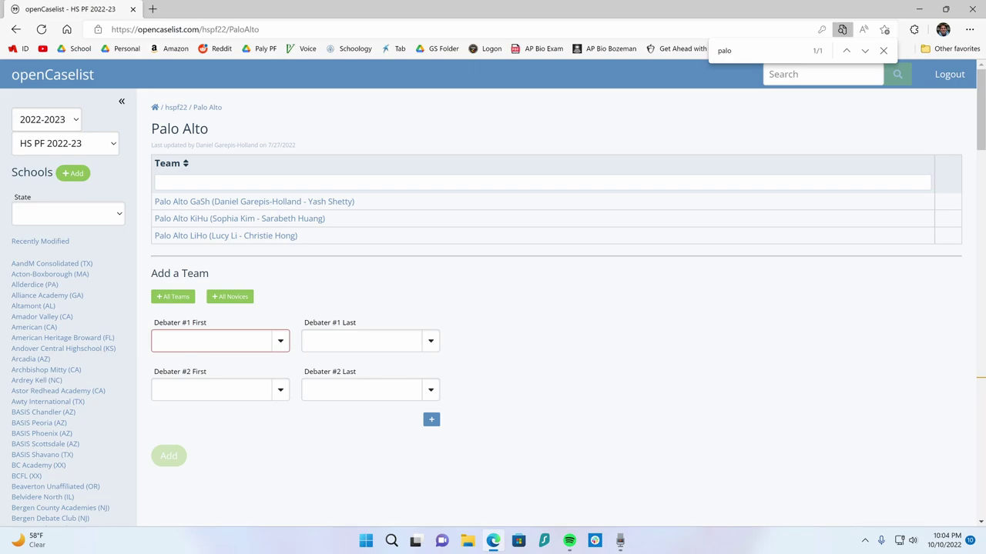
{"action": "key", "text": "Tab"}
{"action": "key", "text": "Tab"}
{"action": "left_click", "coordinate": [246, 375]}
Step: Open the Palo Alto GaSh team page and look over its rounds
{"action": "left_click", "coordinate": [283, 205]}
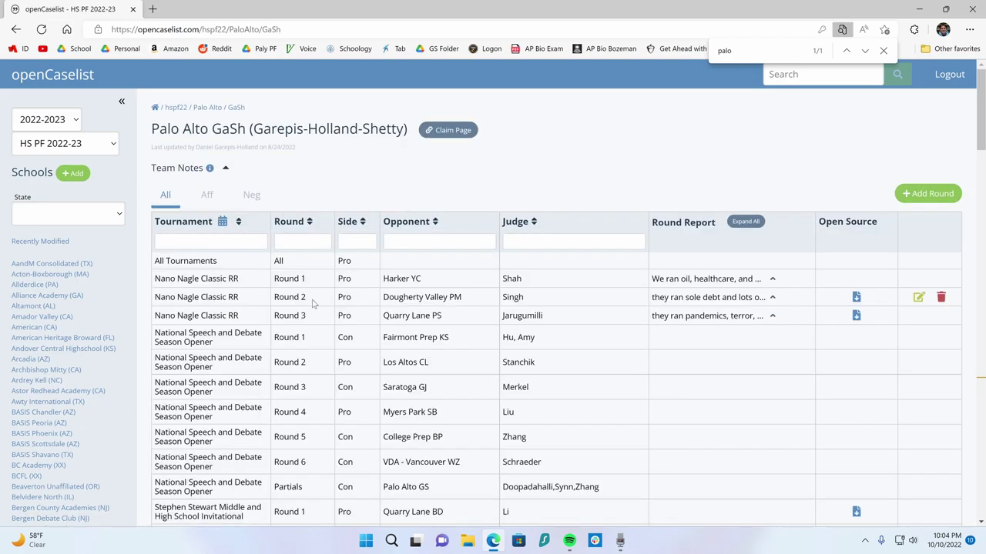
{"action": "scroll", "coordinate": [274, 292], "scroll_direction": "down", "scroll_amount": 1}
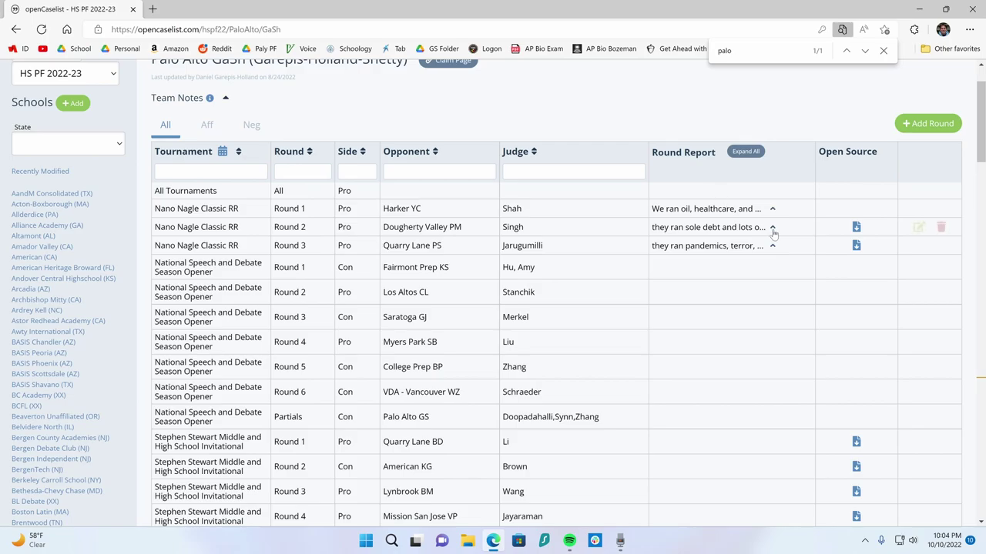
{"action": "scroll", "coordinate": [750, 336], "scroll_direction": "down", "scroll_amount": 4}
{"action": "scroll", "coordinate": [752, 332], "scroll_direction": "up", "scroll_amount": 4}
{"action": "scroll", "coordinate": [752, 332], "scroll_direction": "down", "scroll_amount": 2}
{"action": "scroll", "coordinate": [751, 332], "scroll_direction": "up", "scroll_amount": 3}
{"action": "scroll", "coordinate": [753, 334], "scroll_direction": "down", "scroll_amount": 5}
{"action": "scroll", "coordinate": [754, 335], "scroll_direction": "up", "scroll_amount": 4}
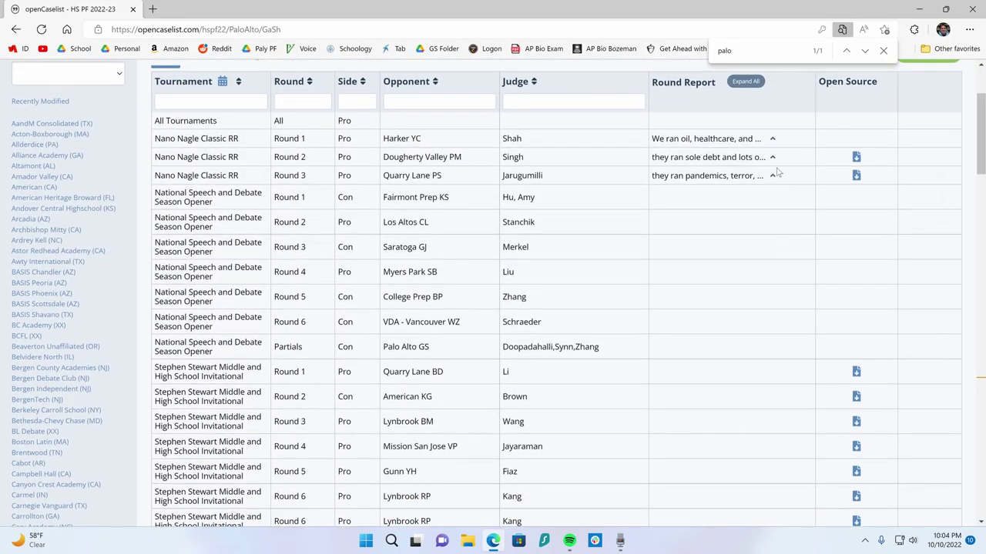
Step: Expand the full Nano Nagle Classic RR Round 2 report and close the find bar
{"action": "left_click", "coordinate": [771, 157]}
{"action": "mouse_move", "coordinate": [652, 157]}
{"action": "left_mouse_down"}
{"action": "mouse_move", "coordinate": [726, 169]}
{"action": "mouse_move", "coordinate": [716, 182]}
{"action": "left_mouse_up"}
{"action": "left_click", "coordinate": [716, 182]}
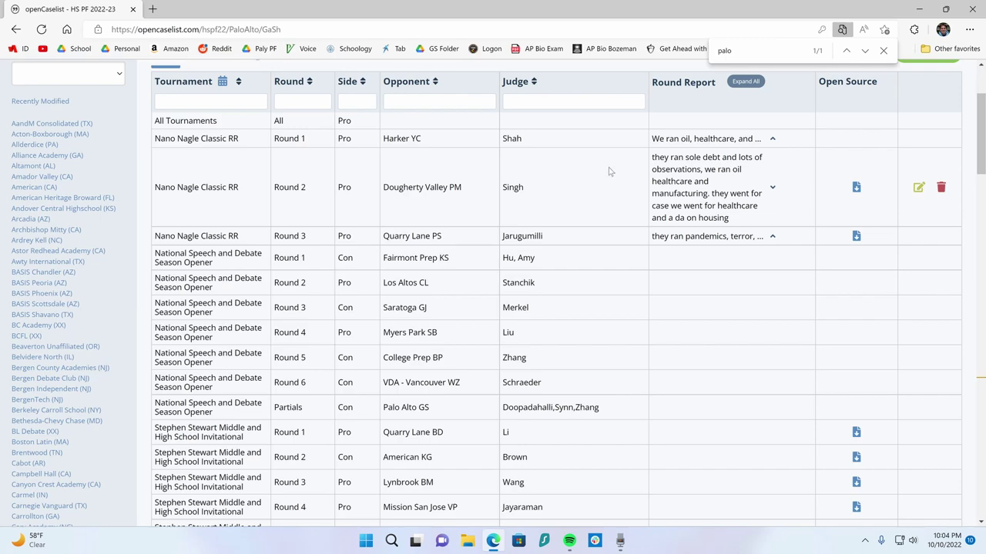
{"action": "left_click", "coordinate": [883, 50]}
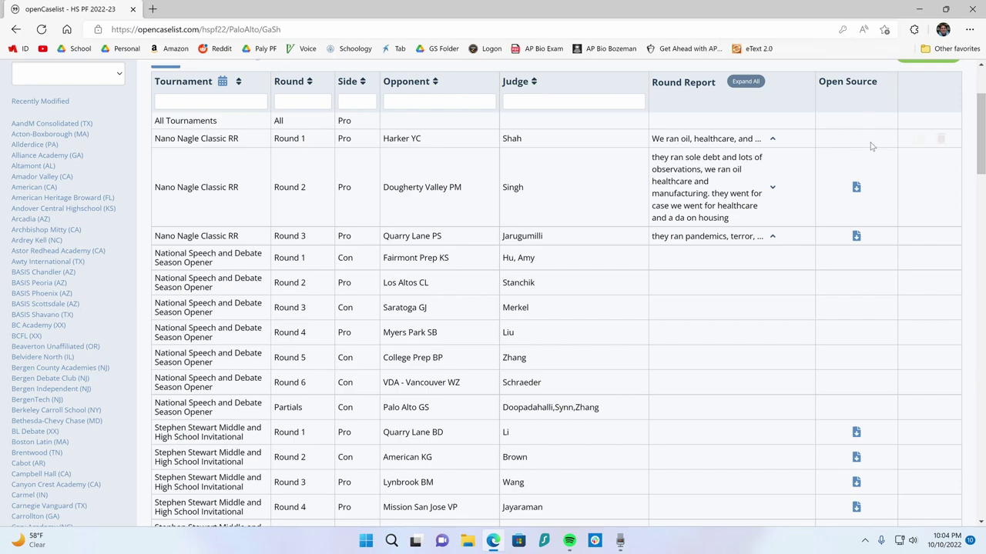
Step: Download and read the Round 2 open-source PDF, then return to the openCaselist tab
{"action": "left_click", "coordinate": [855, 188]}
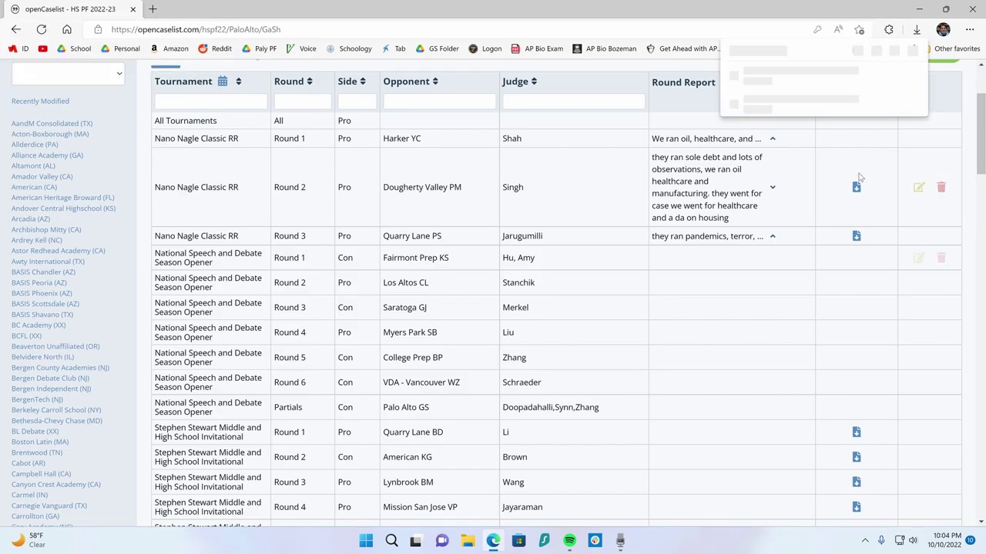
{"action": "left_click", "coordinate": [785, 74]}
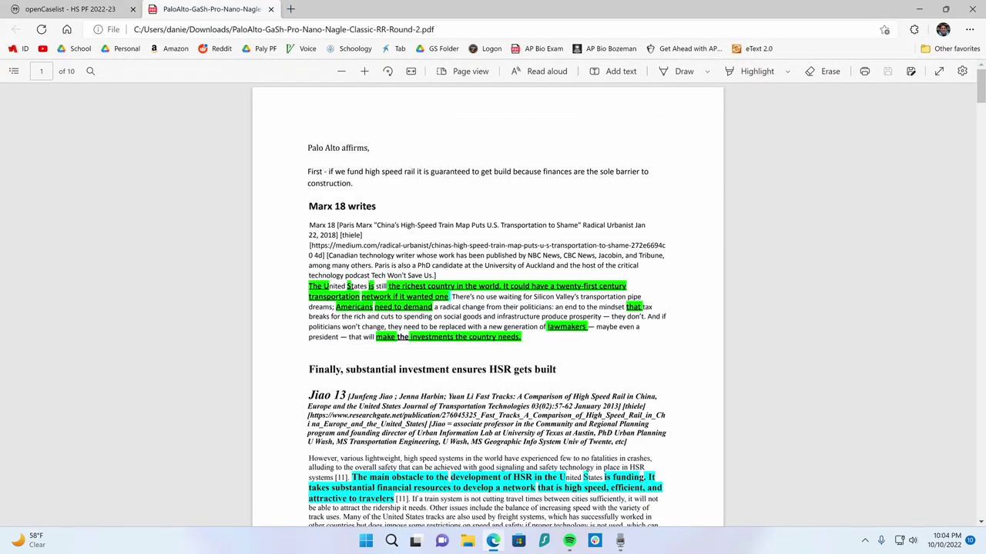
{"action": "scroll", "coordinate": [737, 249], "scroll_direction": "down", "scroll_amount": 6}
{"action": "scroll", "coordinate": [488, 308], "scroll_direction": "down", "scroll_amount": 15}
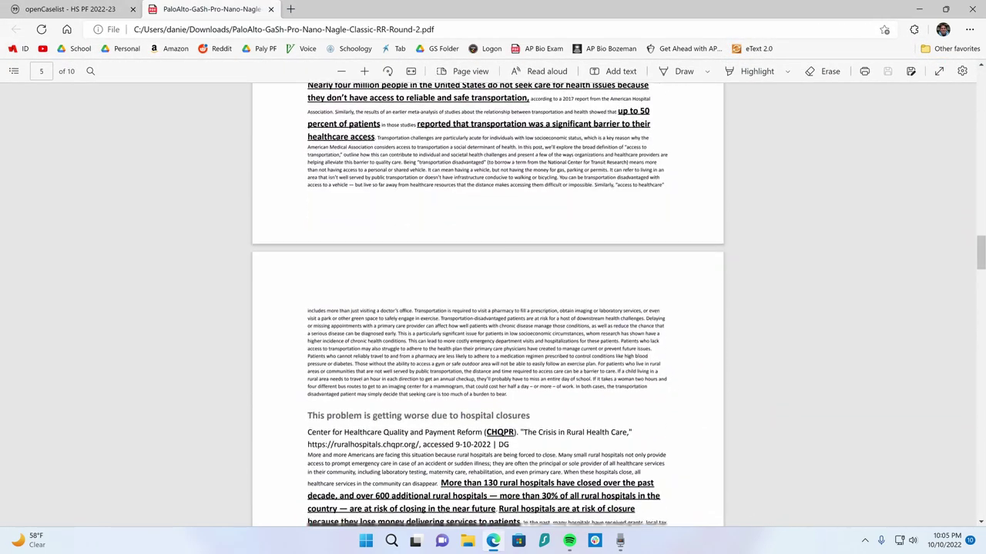
{"action": "scroll", "coordinate": [325, 220], "scroll_direction": "up", "scroll_amount": 1}
{"action": "scroll", "coordinate": [326, 220], "scroll_direction": "down", "scroll_amount": 10}
{"action": "key", "text": "ctrl+Tab"}
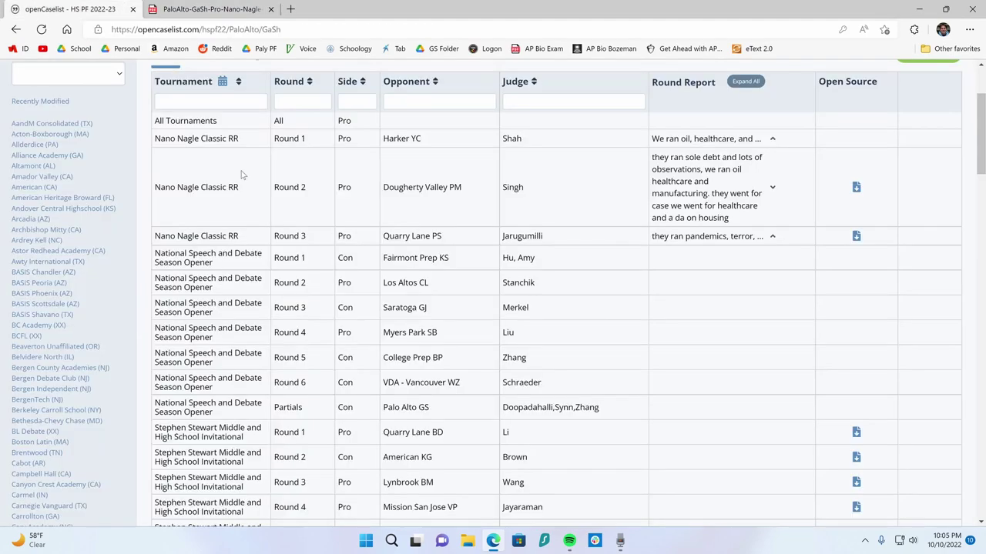
Step: Start a new round for PaloAlto GaSh using 'Nano Nagle Classic RR Round 6 Pro vs College Prep HuPi'
{"action": "scroll", "coordinate": [622, 243], "scroll_direction": "up", "scroll_amount": 2}
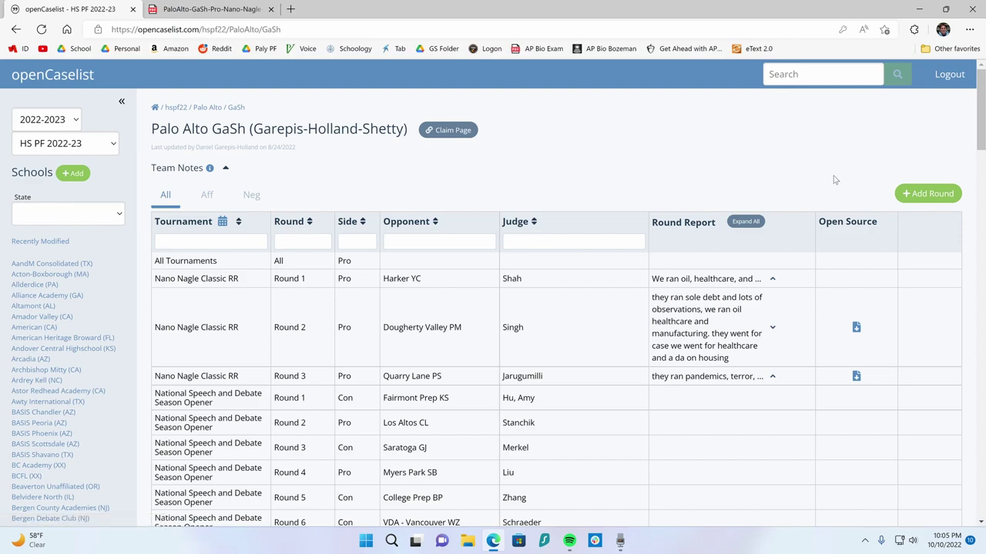
{"action": "left_click", "coordinate": [919, 194]}
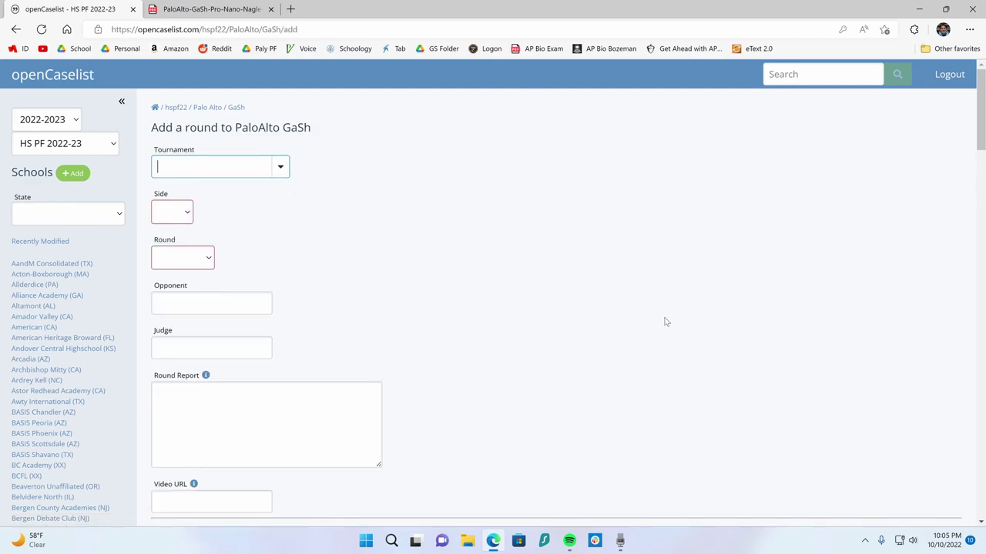
{"action": "left_click", "coordinate": [280, 166]}
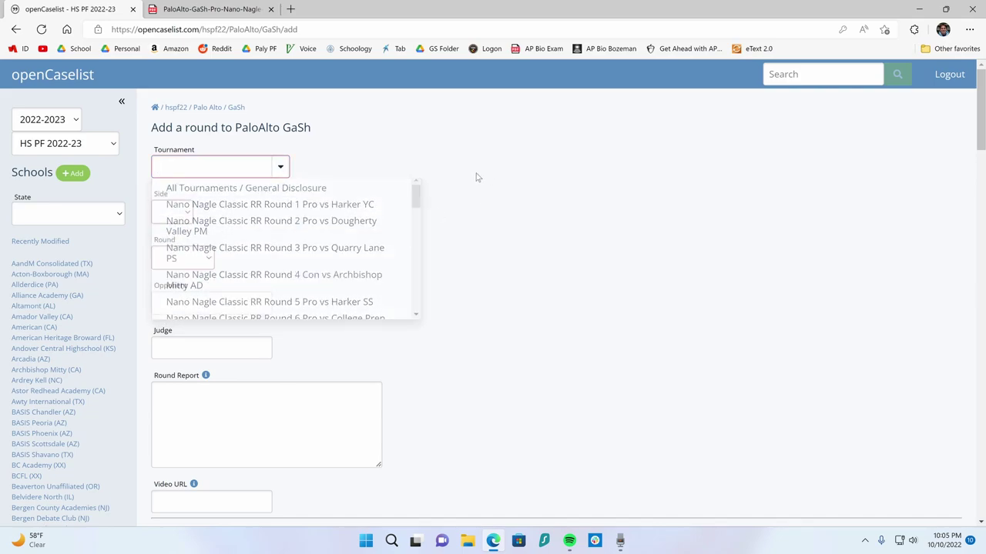
{"action": "left_click", "coordinate": [280, 166]}
{"action": "scroll", "coordinate": [324, 293], "scroll_direction": "down", "scroll_amount": 1}
{"action": "scroll", "coordinate": [324, 291], "scroll_direction": "down", "scroll_amount": 1}
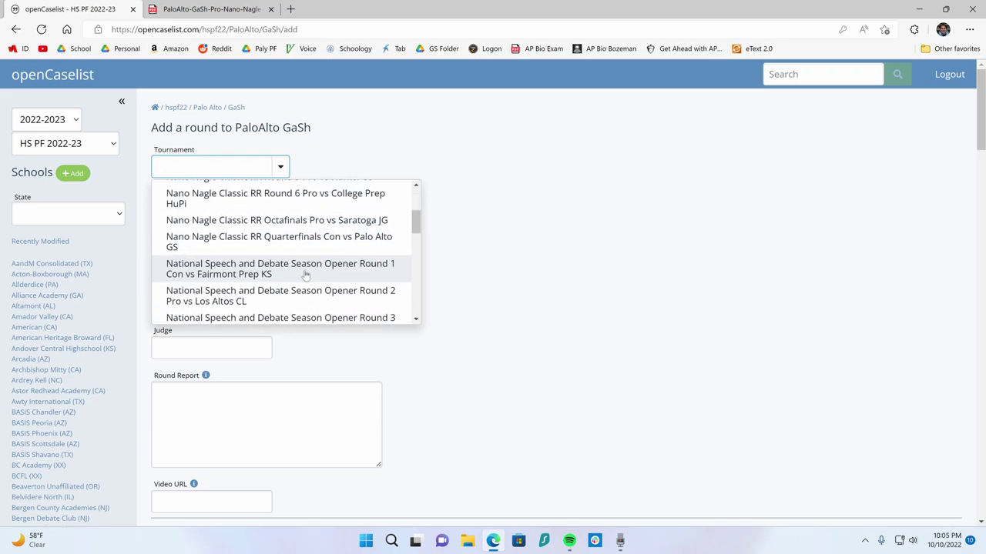
{"action": "scroll", "coordinate": [301, 247], "scroll_direction": "up", "scroll_amount": 3}
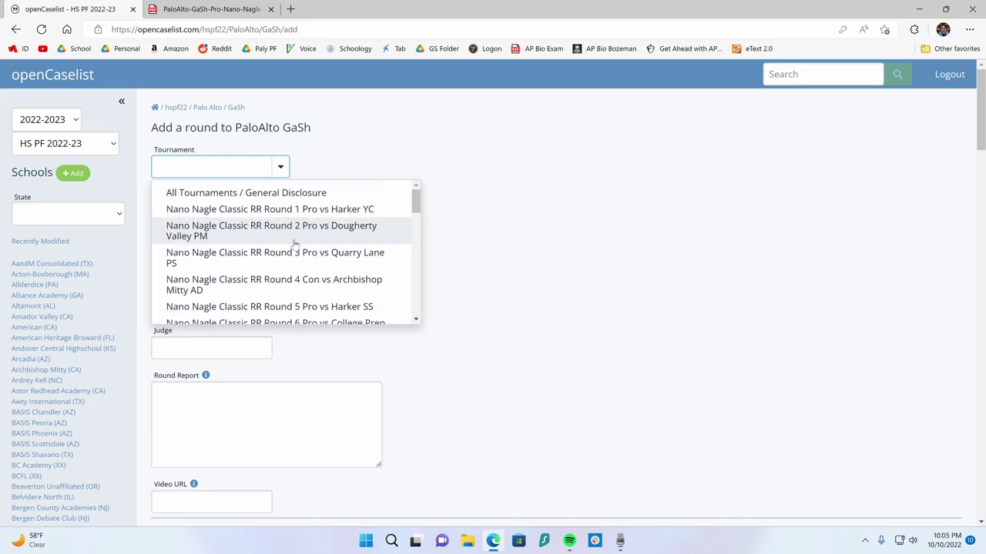
{"action": "scroll", "coordinate": [285, 227], "scroll_direction": "down", "scroll_amount": 2}
{"action": "left_click", "coordinate": [282, 219]}
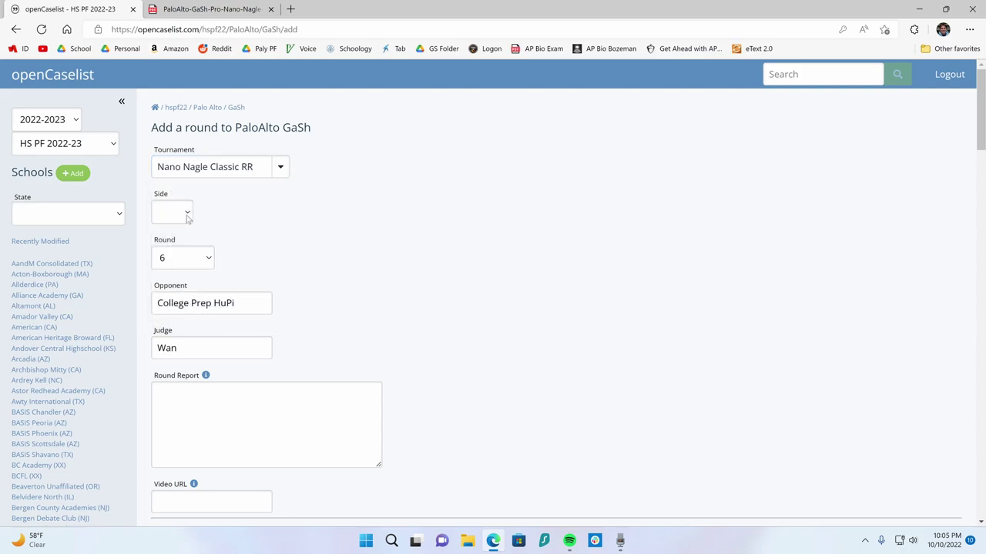
{"action": "scroll", "coordinate": [297, 208], "scroll_direction": "down", "scroll_amount": 2}
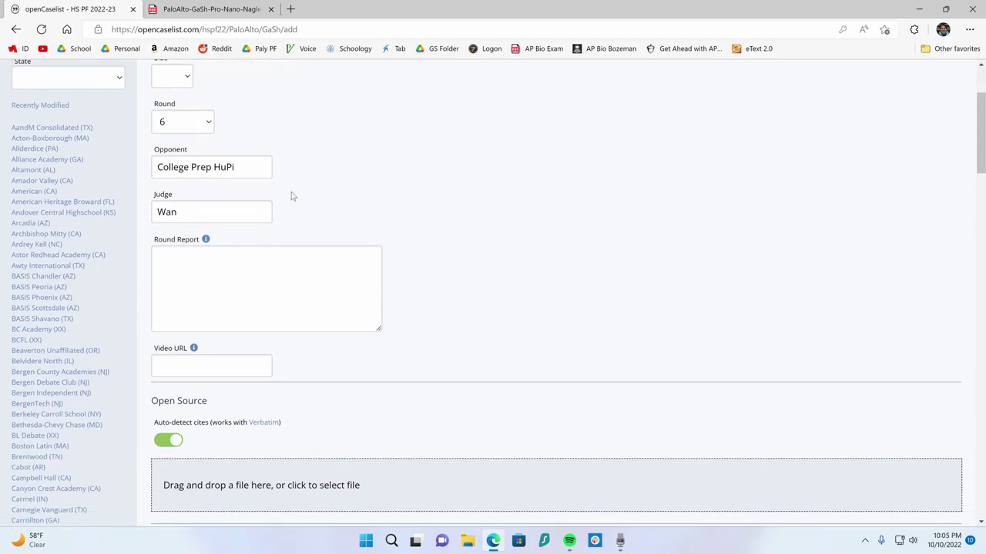
Step: Enter the round report 'We ran healthcare and hosuing, they ran.... We went for...'
{"action": "left_click", "coordinate": [299, 245]}
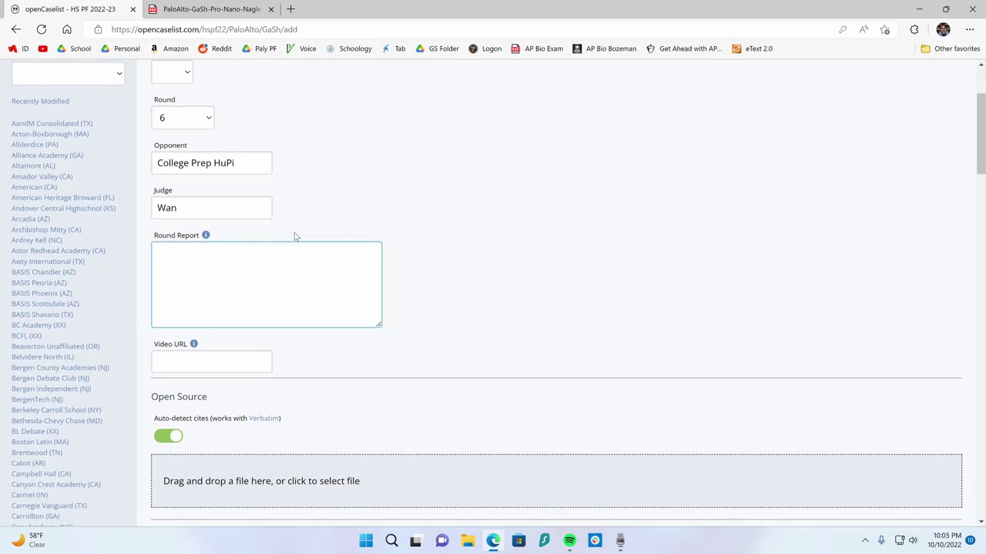
{"action": "type", "text": "We ran healthcare and hosu"}
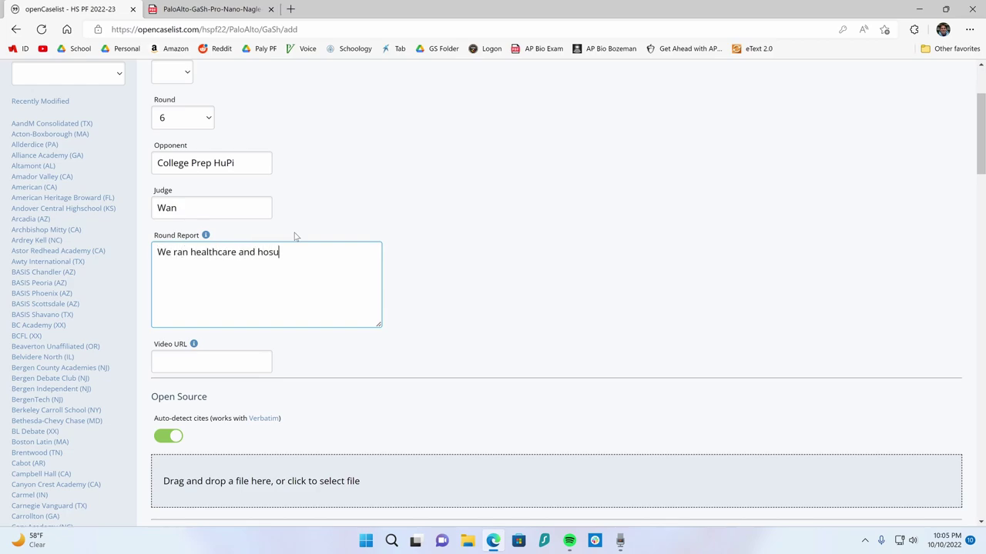
{"action": "type", "text": "ing, they ran.... We went for..."}
{"action": "left_click", "coordinate": [415, 247]}
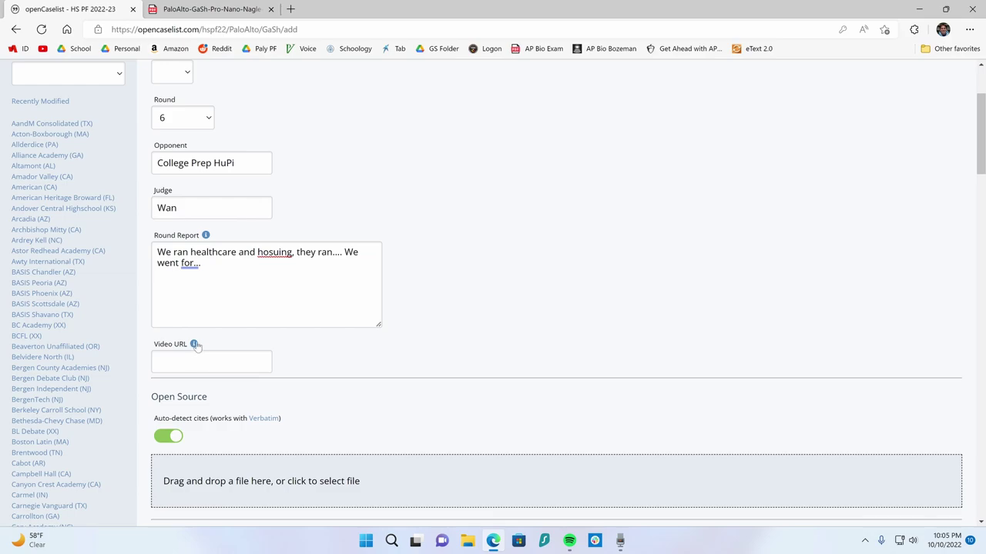
{"action": "mouse_move", "coordinate": [196, 346]}
{"action": "scroll", "coordinate": [228, 381], "scroll_direction": "down", "scroll_amount": 2}
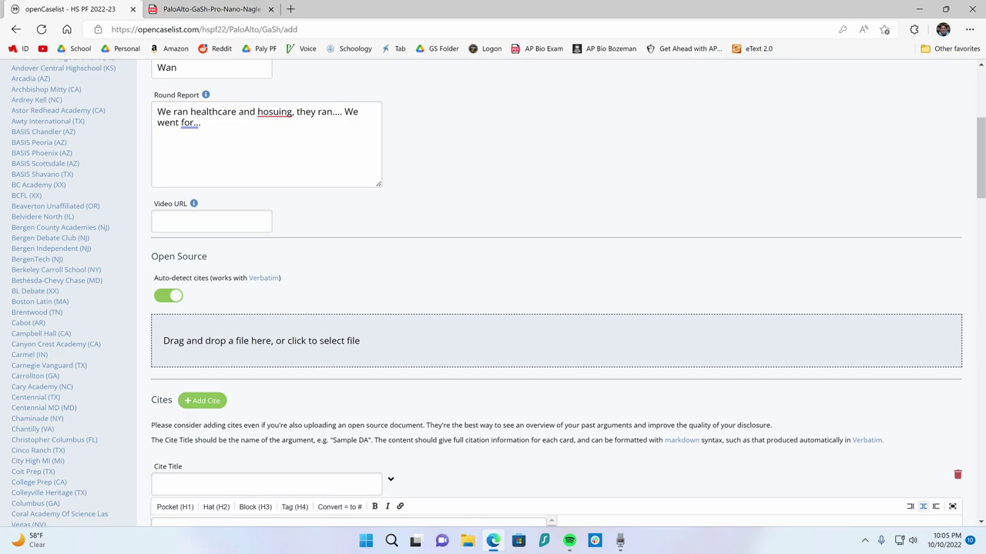
{"action": "scroll", "coordinate": [293, 301], "scroll_direction": "down", "scroll_amount": 1}
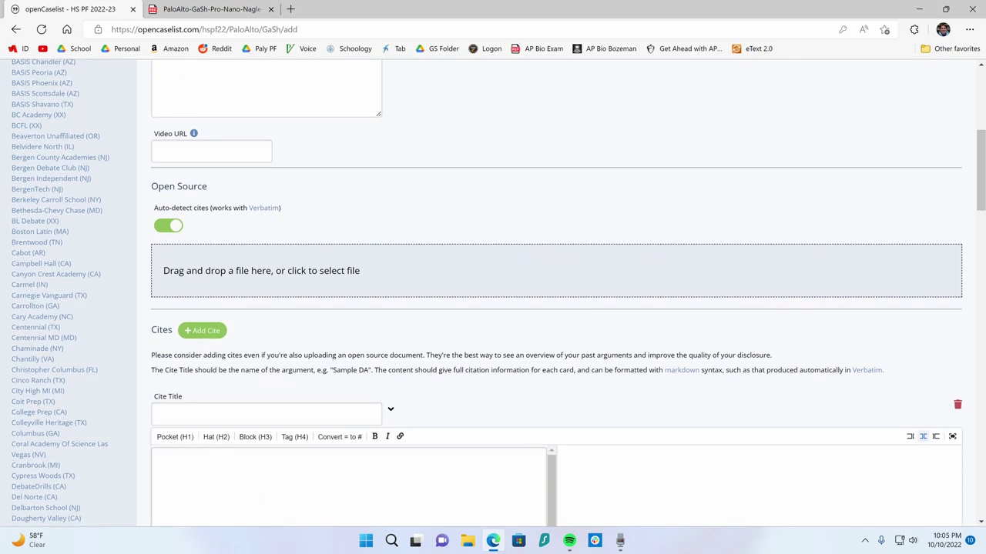
{"action": "left_click_drag", "start_coordinate": [153, 215], "coordinate": [284, 211]}
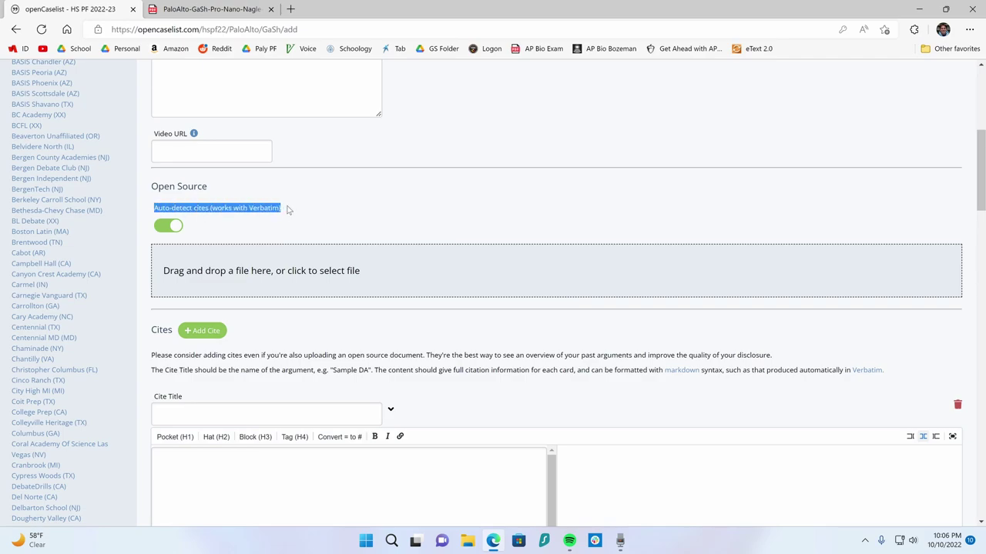
{"action": "left_click", "coordinate": [293, 222]}
{"action": "scroll", "coordinate": [254, 304], "scroll_direction": "down", "scroll_amount": 2}
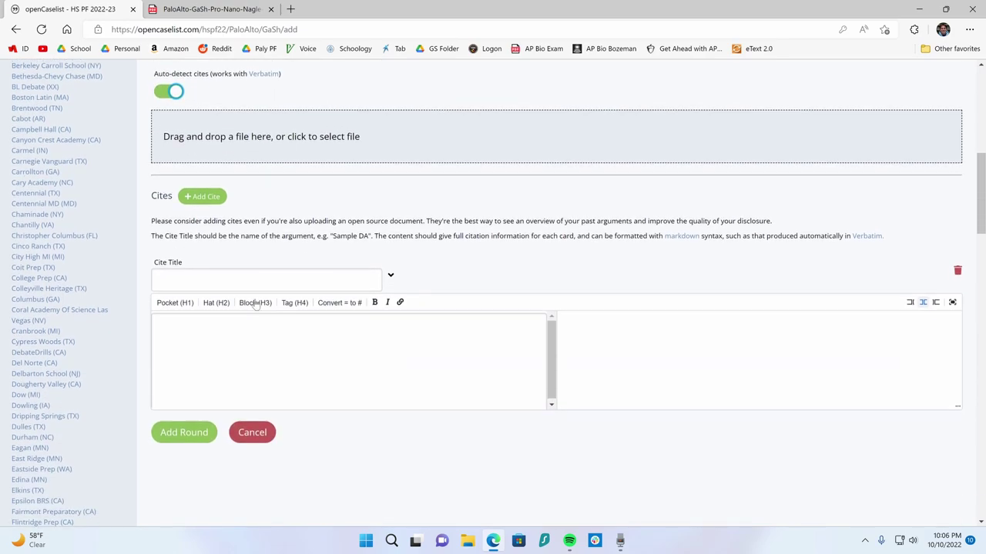
{"action": "left_click", "coordinate": [392, 274]}
{"action": "left_click", "coordinate": [391, 273]}
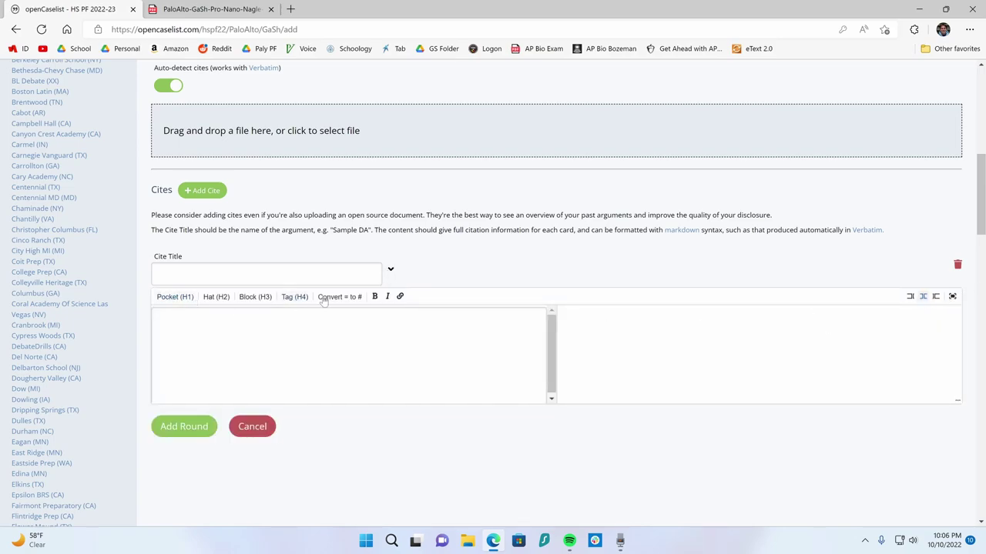
{"action": "left_click", "coordinate": [273, 282]}
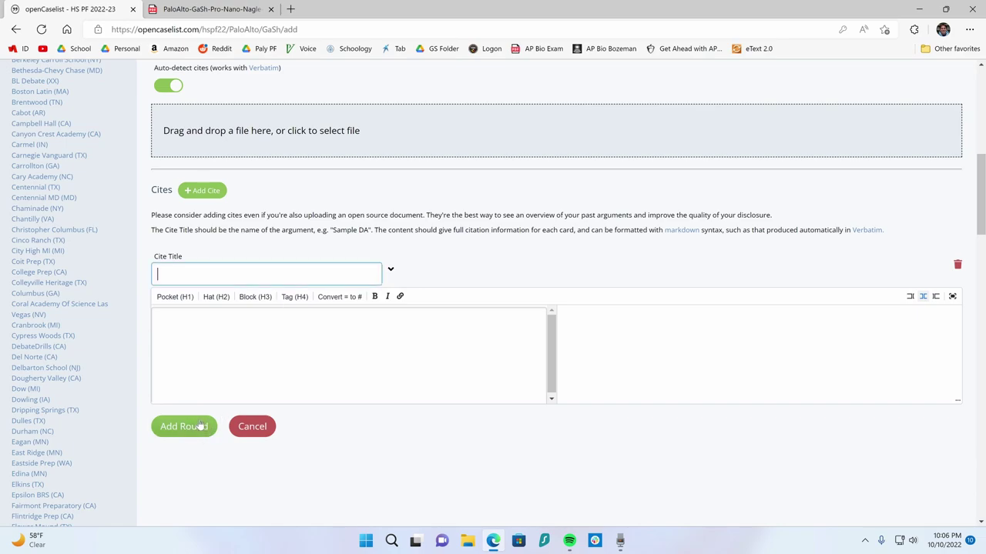
{"action": "scroll", "coordinate": [434, 226], "scroll_direction": "up", "scroll_amount": 6}
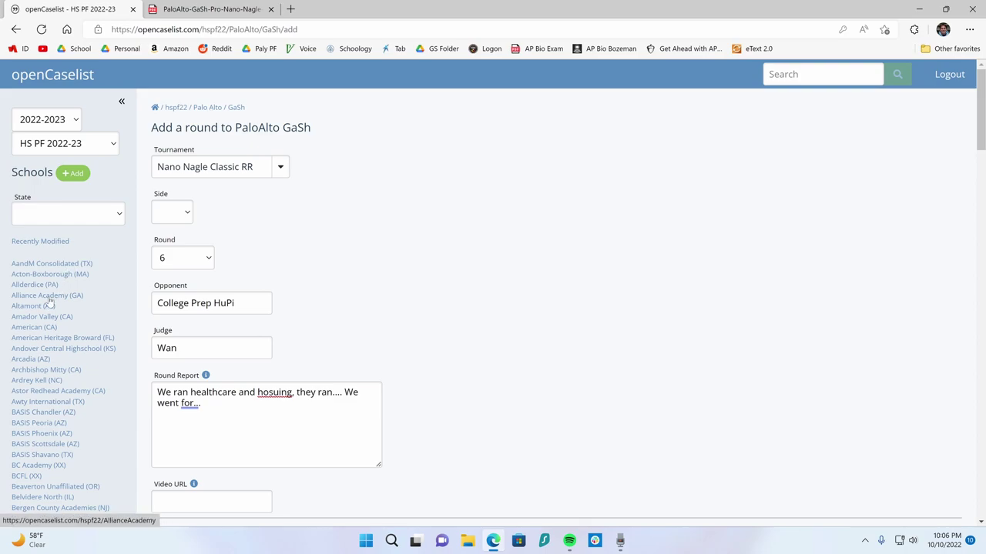
Step: Open the Alliance Academy RaNA team page and expand its Georgetown Aff cite
{"action": "left_click", "coordinate": [48, 297]}
{"action": "left_click", "coordinate": [251, 202]}
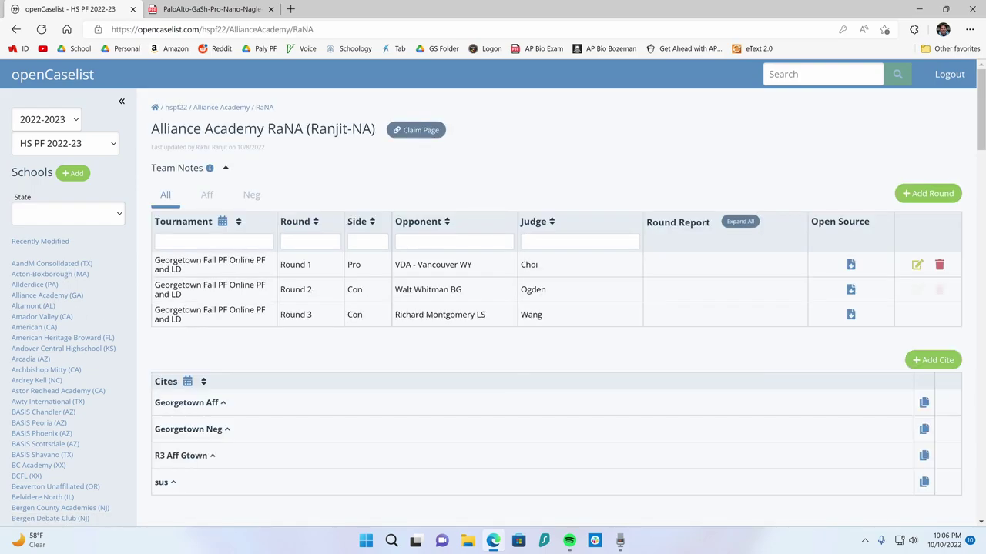
{"action": "scroll", "coordinate": [270, 385], "scroll_direction": "down", "scroll_amount": 2}
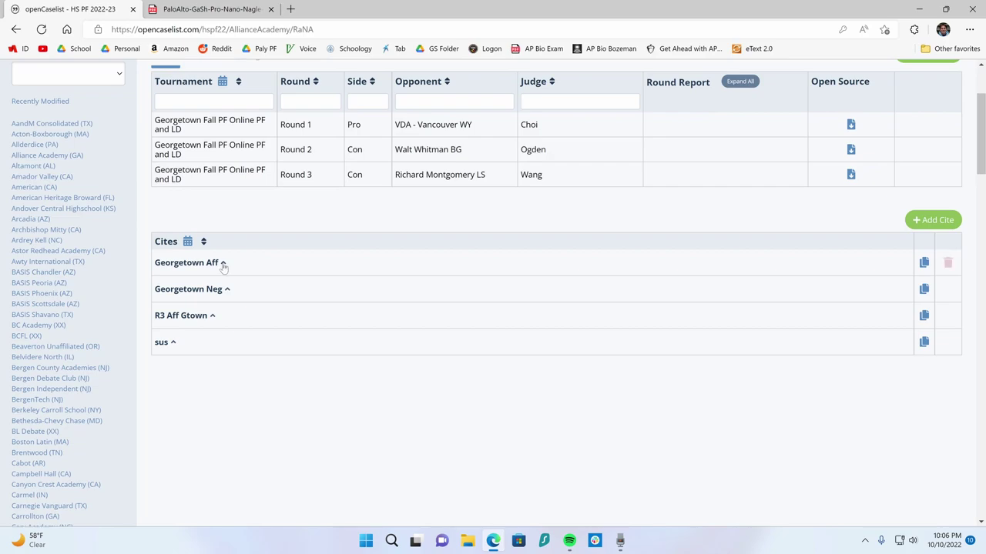
{"action": "left_click", "coordinate": [172, 341]}
{"action": "left_click", "coordinate": [164, 359]}
{"action": "left_click", "coordinate": [192, 263]}
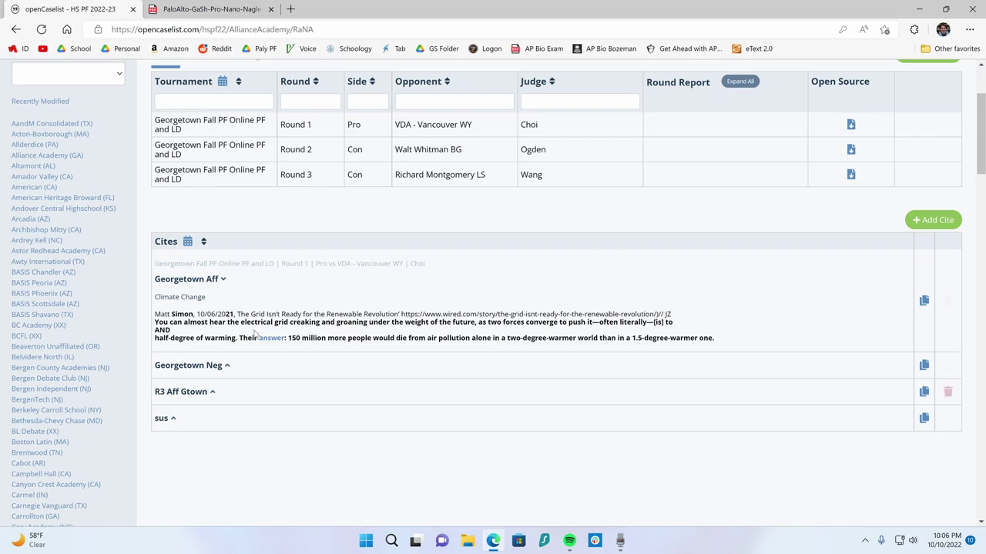
{"action": "scroll", "coordinate": [76, 251], "scroll_direction": "up", "scroll_amount": 3}
Step: Open the AandM Consolidated LiPa team page, expand the Contacts cite, and toggle Team Notes
{"action": "left_click", "coordinate": [49, 263]}
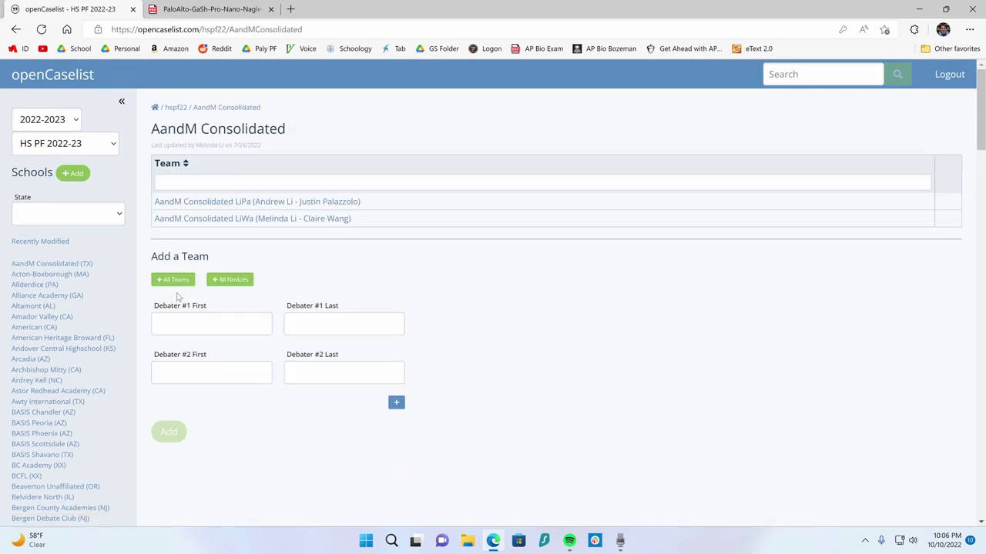
{"action": "left_click", "coordinate": [195, 203]}
{"action": "left_click", "coordinate": [194, 400]}
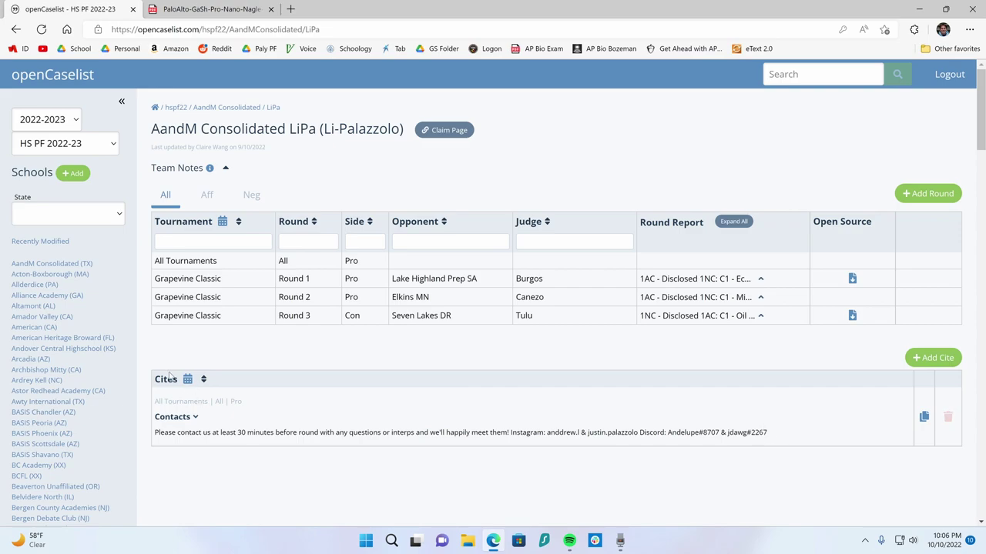
{"action": "left_click", "coordinate": [224, 168]}
{"action": "left_click", "coordinate": [225, 169]}
{"action": "scroll", "coordinate": [158, 256], "scroll_direction": "down", "scroll_amount": 7}
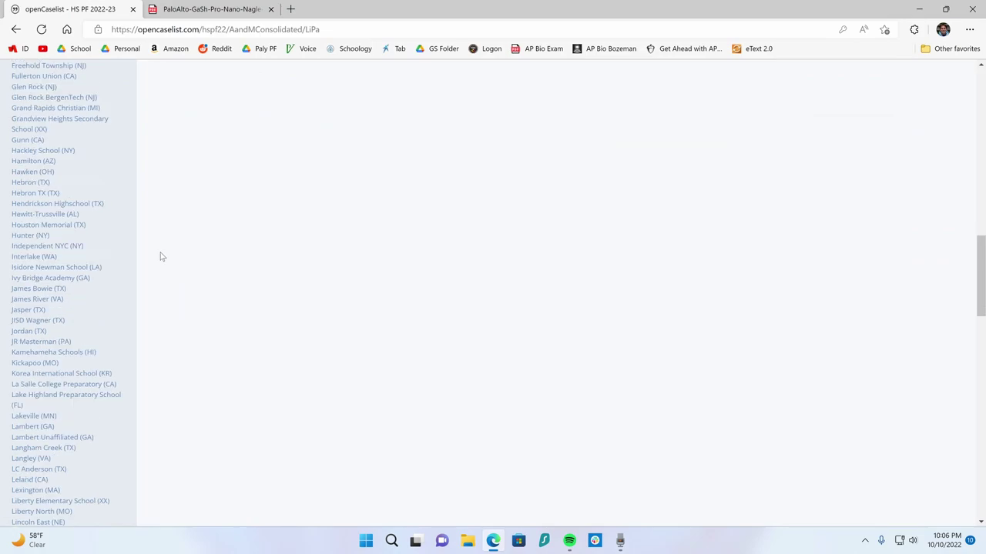